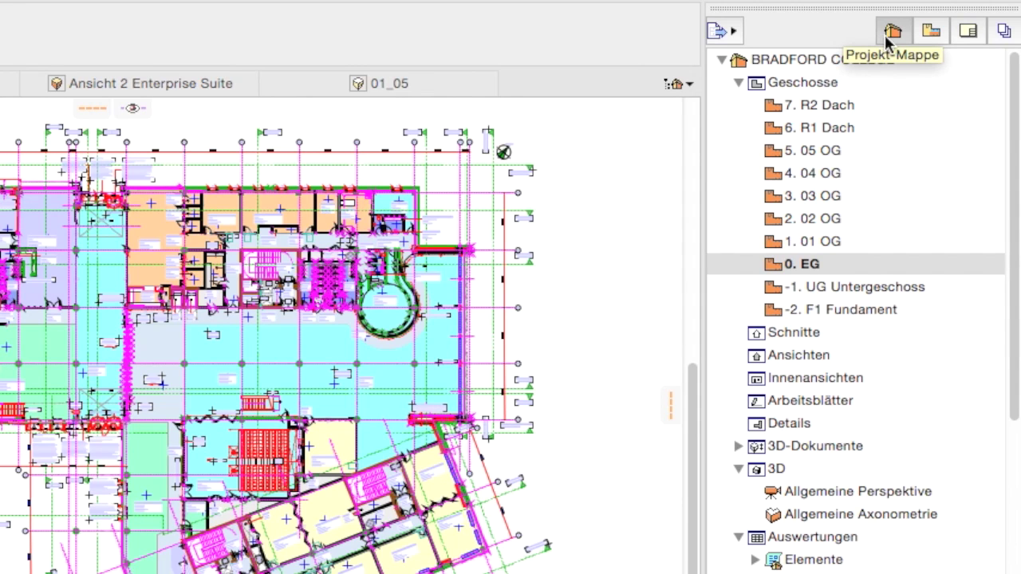
# Collapse Geschosse and select the Planung Alle Komponenten, Komponenten nach Elementen and Komponenten nach Schichten schedules
pyautogui.click(739, 83)
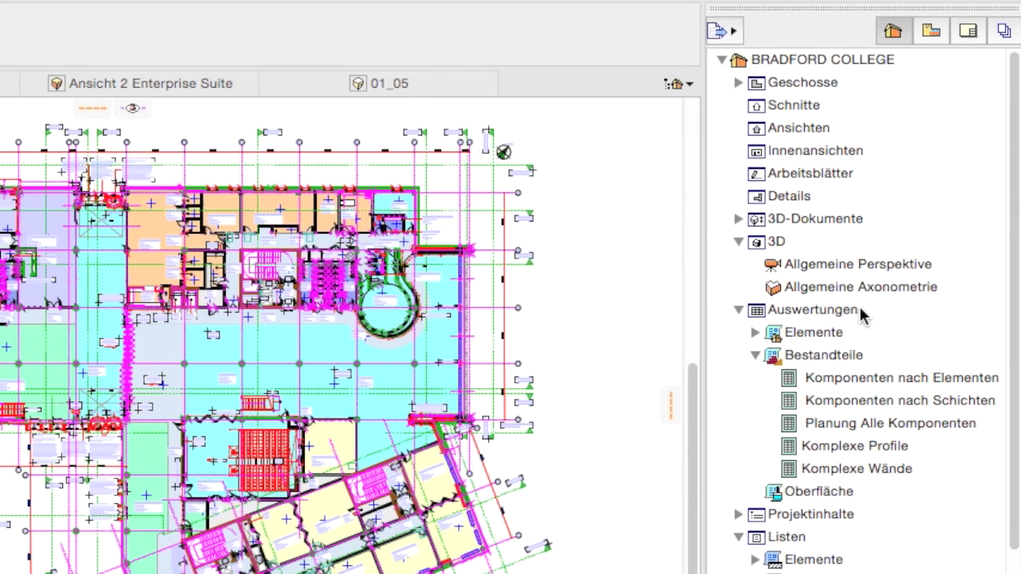
pyautogui.click(983, 429)
pyautogui.click(1001, 381)
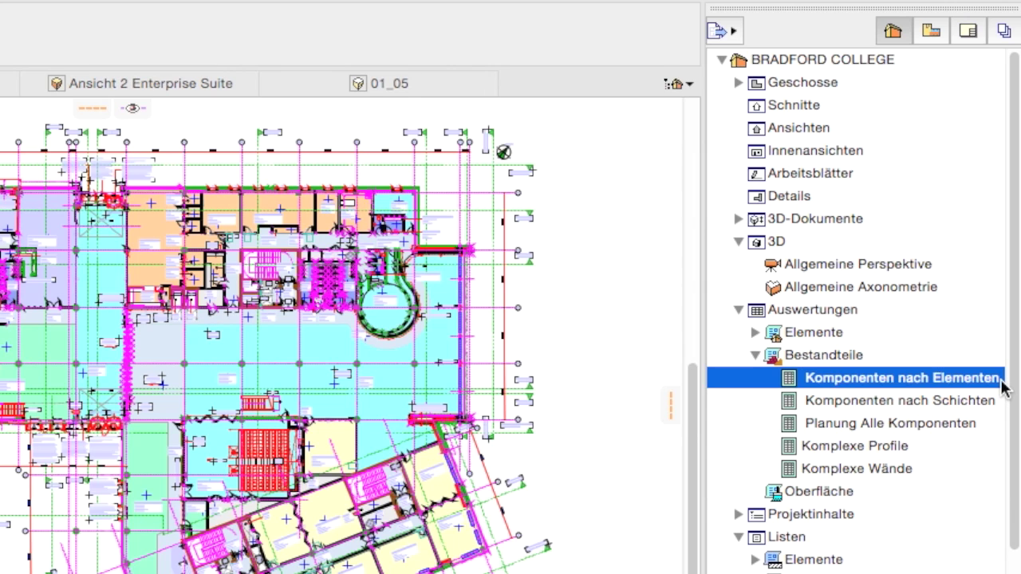
pyautogui.click(1002, 403)
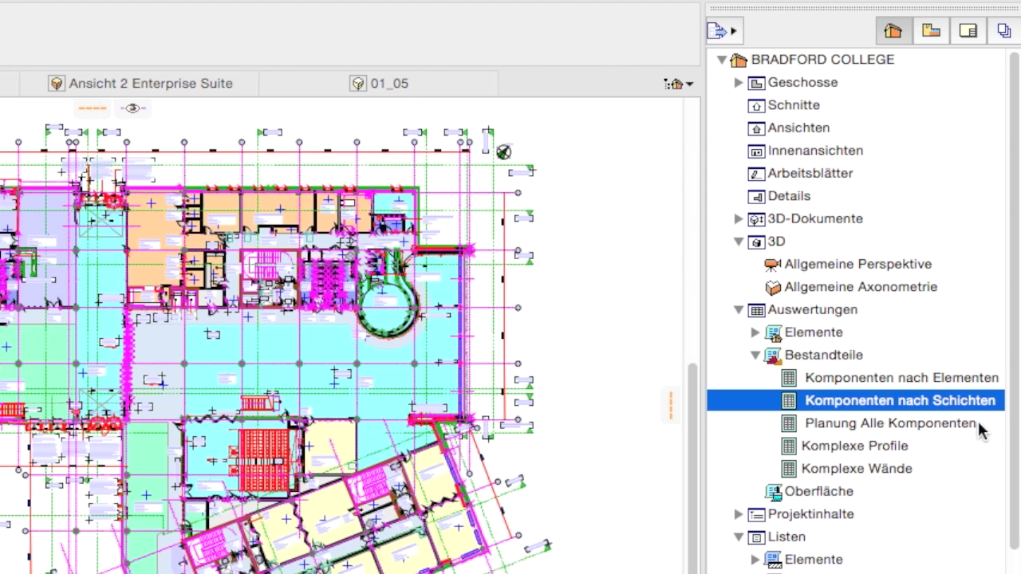
# Open Planung Alle Komponenten and scroll through its component volumes (m3) and areas (m2)
pyautogui.doubleClick(979, 425)
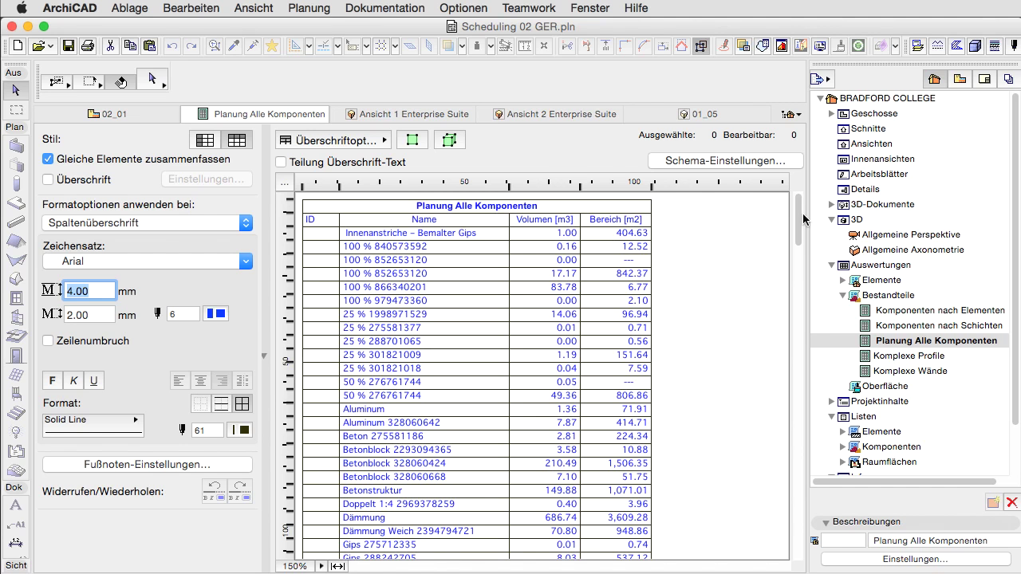
pyautogui.moveTo(803, 217); pyautogui.dragTo(793, 288)
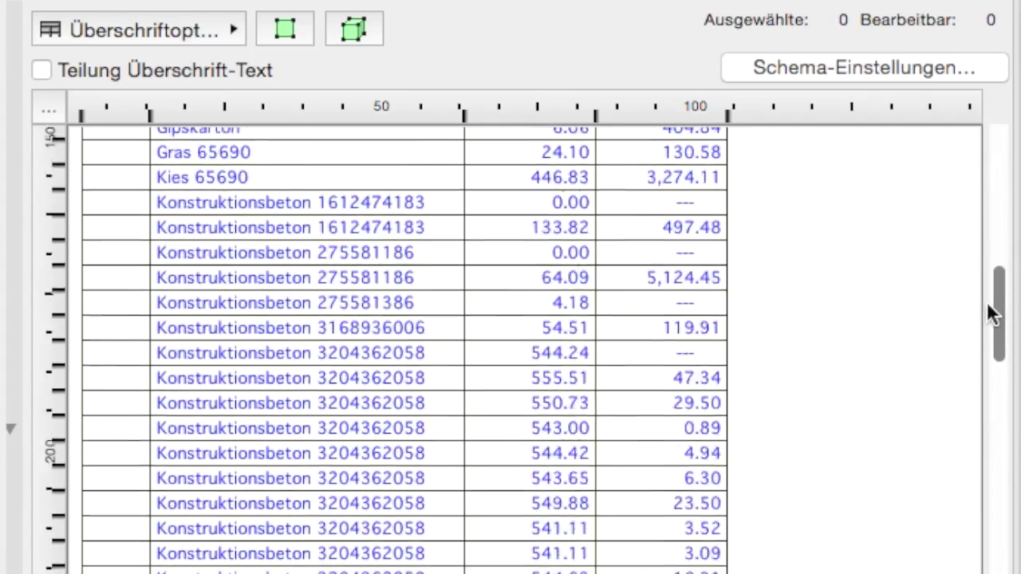
pyautogui.moveTo(993, 313)
pyautogui.mouseDown()
pyautogui.moveTo(993, 568)
pyautogui.moveTo(1012, 151)
pyautogui.mouseUp()
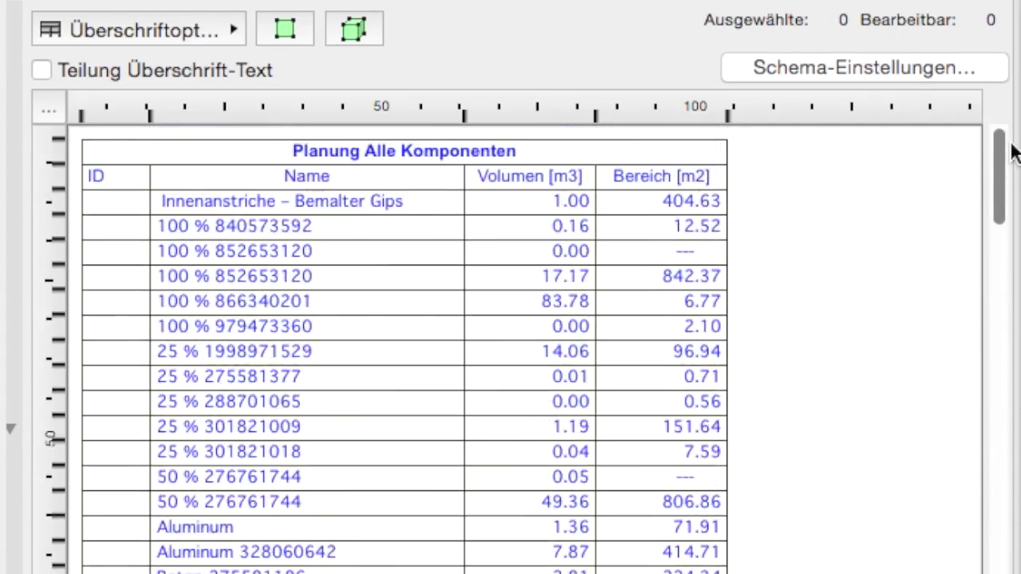
# Show Planung Alle Komponenten's fields: ID, Name, Schicht/Komponente Volumen and Schicht/Komponenten Bereich
pyautogui.click(979, 78)
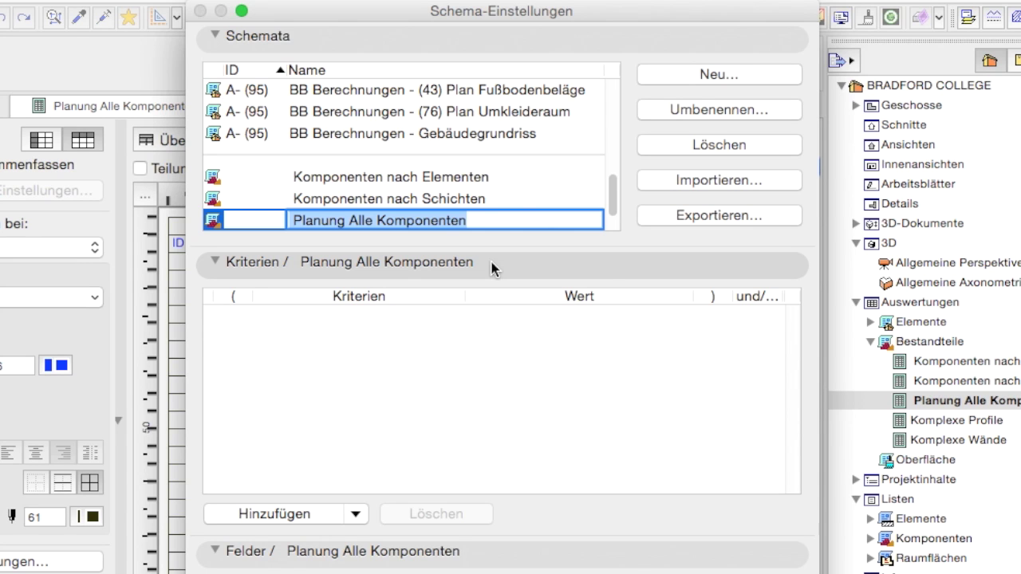
pyautogui.click(491, 268)
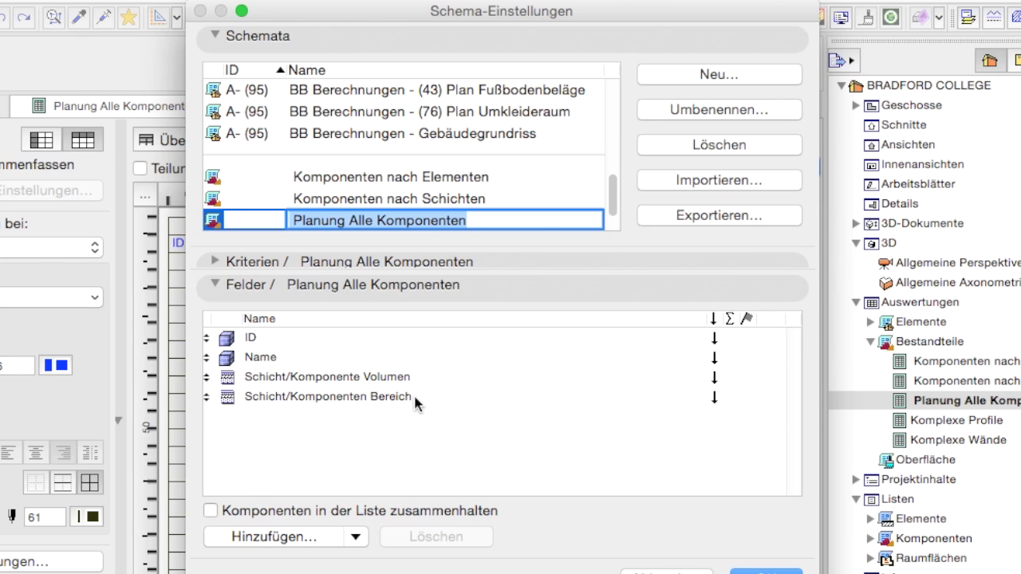
# Browse the Baustoff and Bestandteile parameters without adding any, then select Komponenten nach Elementen settings
pyautogui.click(317, 544)
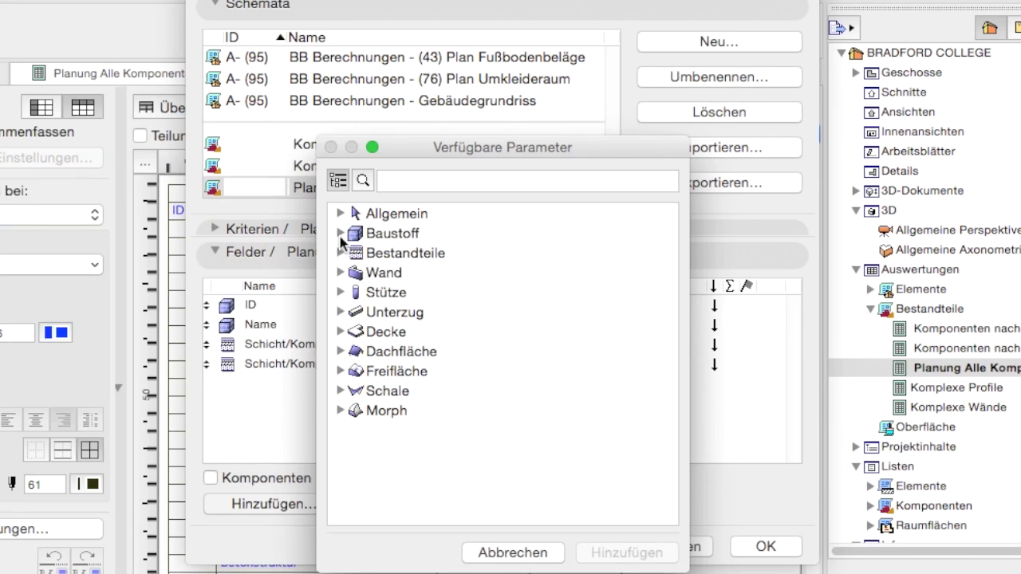
pyautogui.click(341, 234)
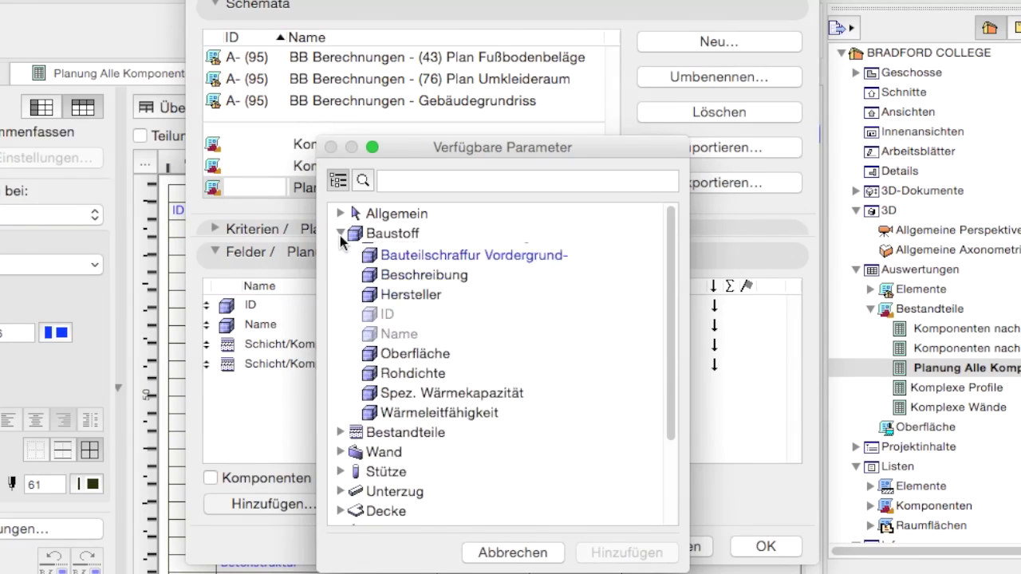
pyautogui.click(340, 235)
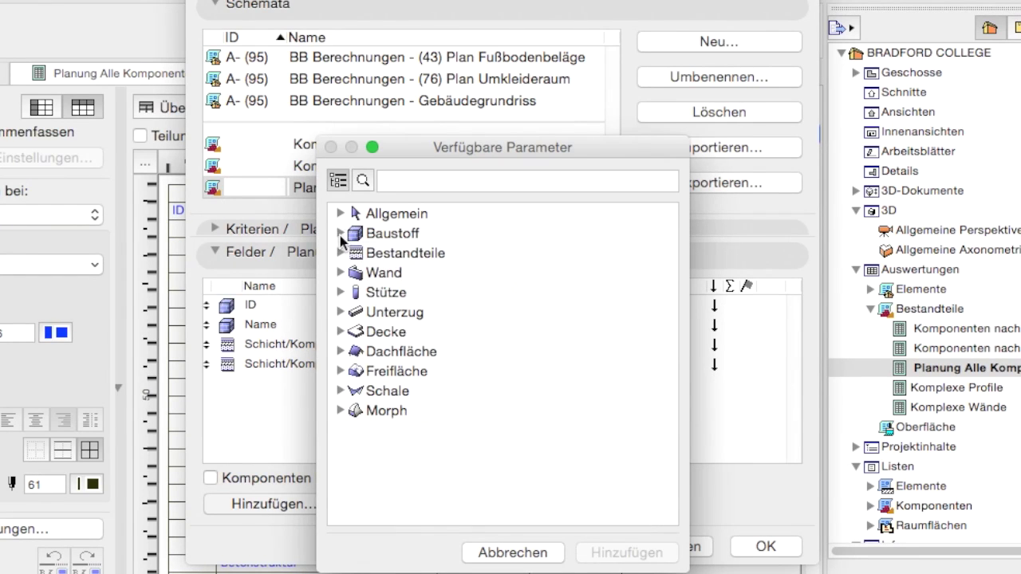
pyautogui.click(340, 251)
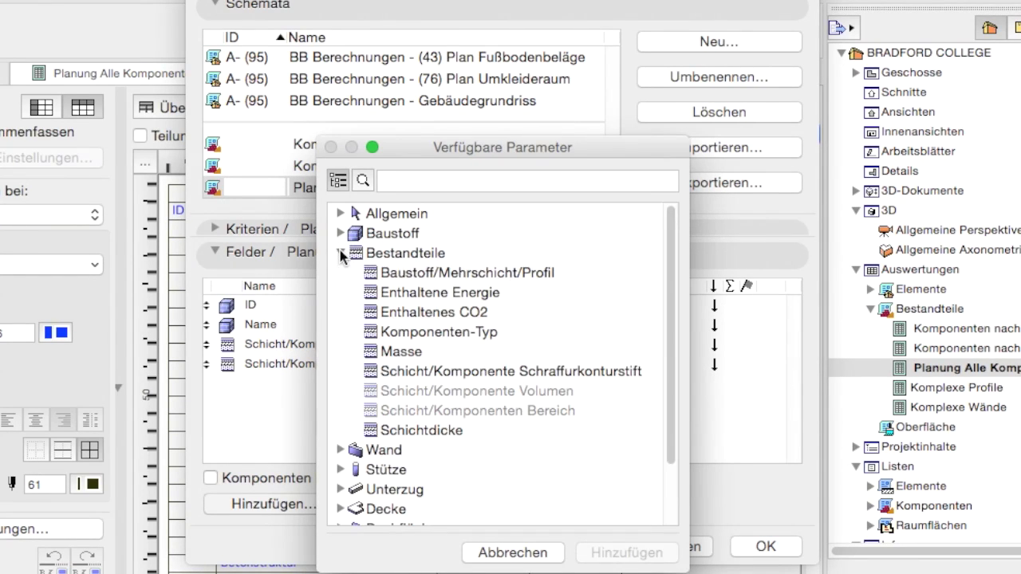
pyautogui.click(339, 251)
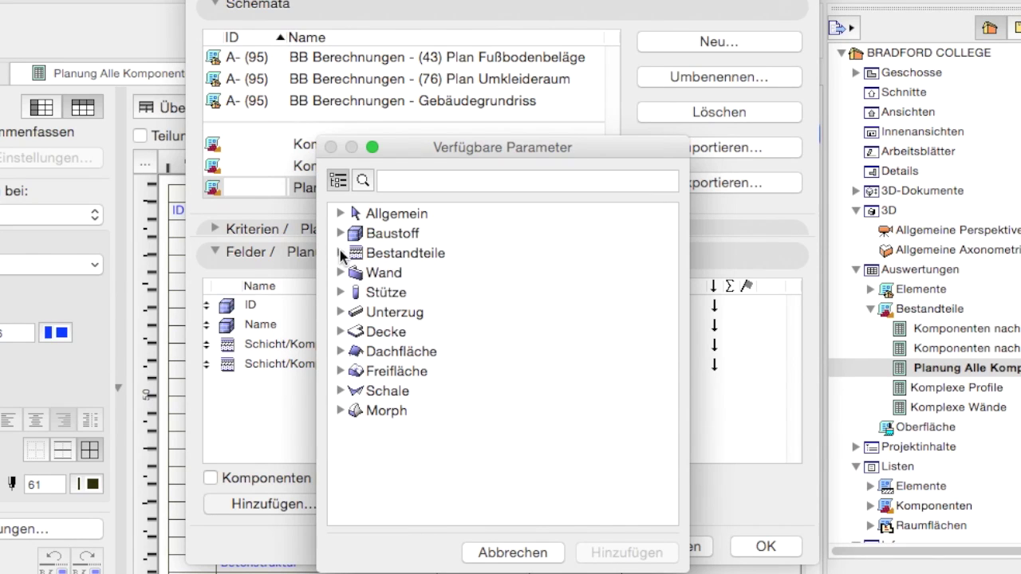
pyautogui.click(475, 551)
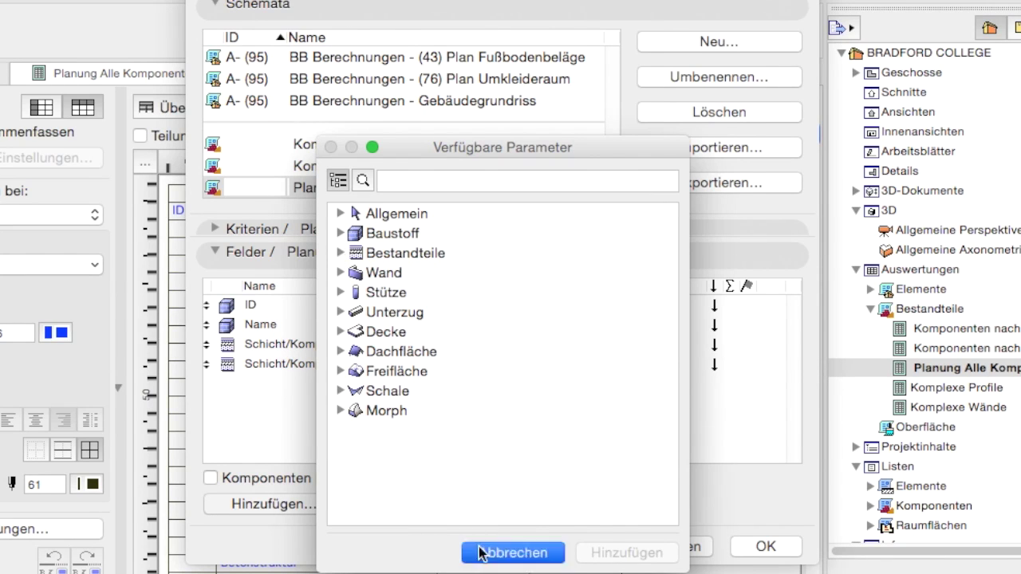
pyautogui.click(489, 177)
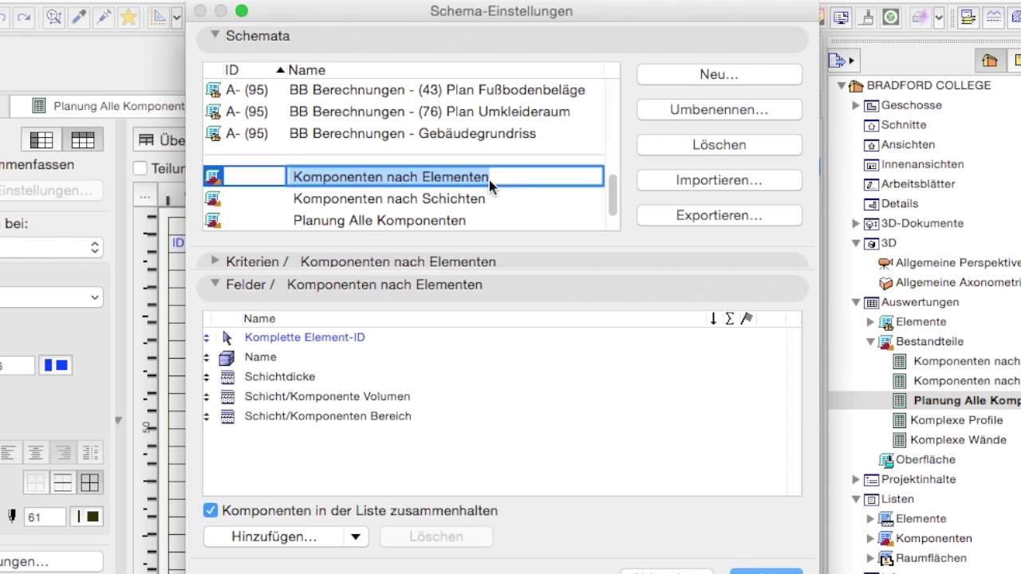
# Check Komponenten nach Elementen's element-type criteria, then show the schedule listing components per element ID
pyautogui.click(504, 259)
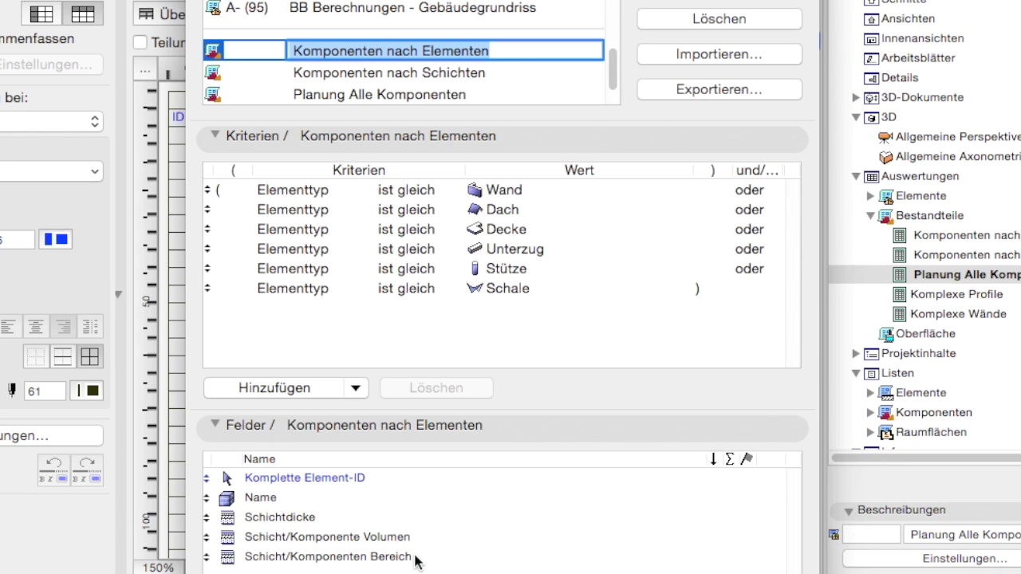
pyautogui.click(492, 430)
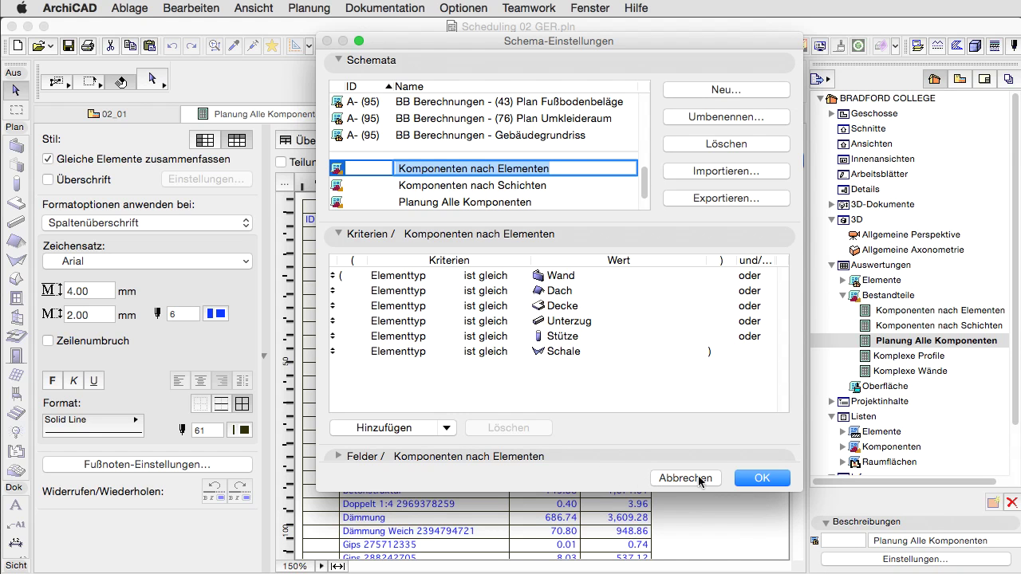
pyautogui.click(745, 478)
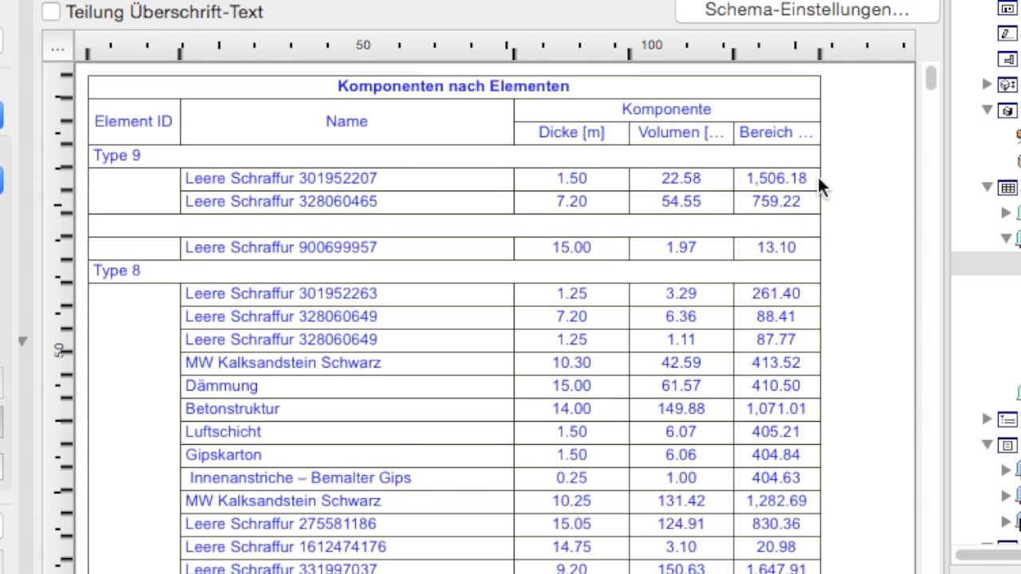
# Show Komponenten nach Schichten's fields: Ebene, Name, Schicht/Komponente Volumen and Schicht/Komponenten Bereich
pyautogui.click(898, 14)
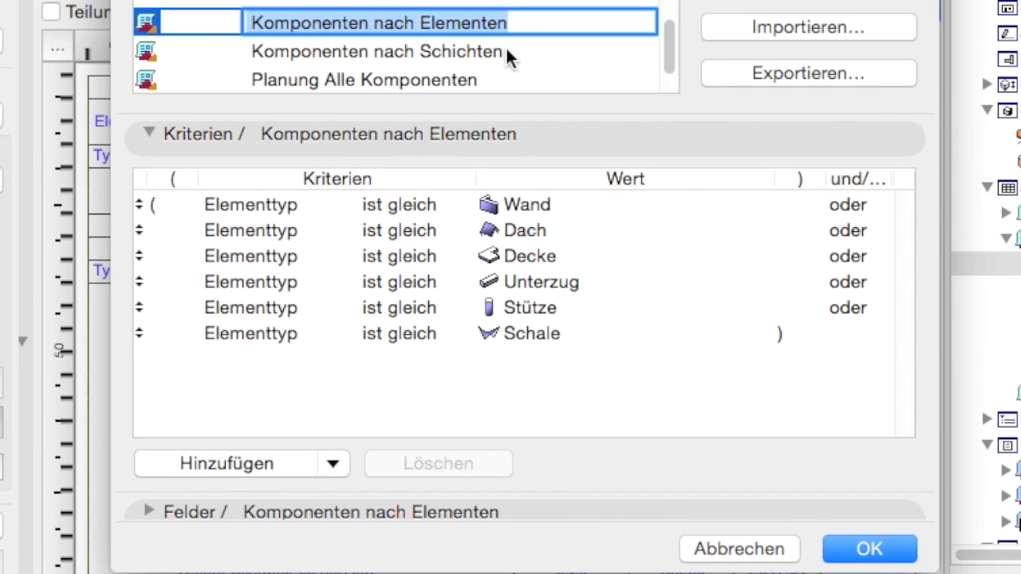
pyautogui.click(503, 51)
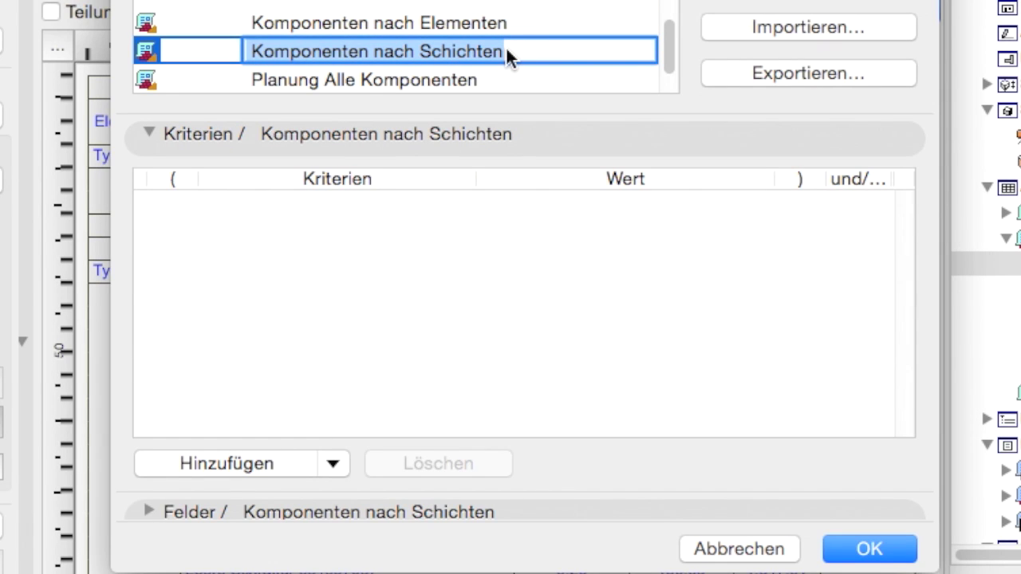
pyautogui.click(526, 136)
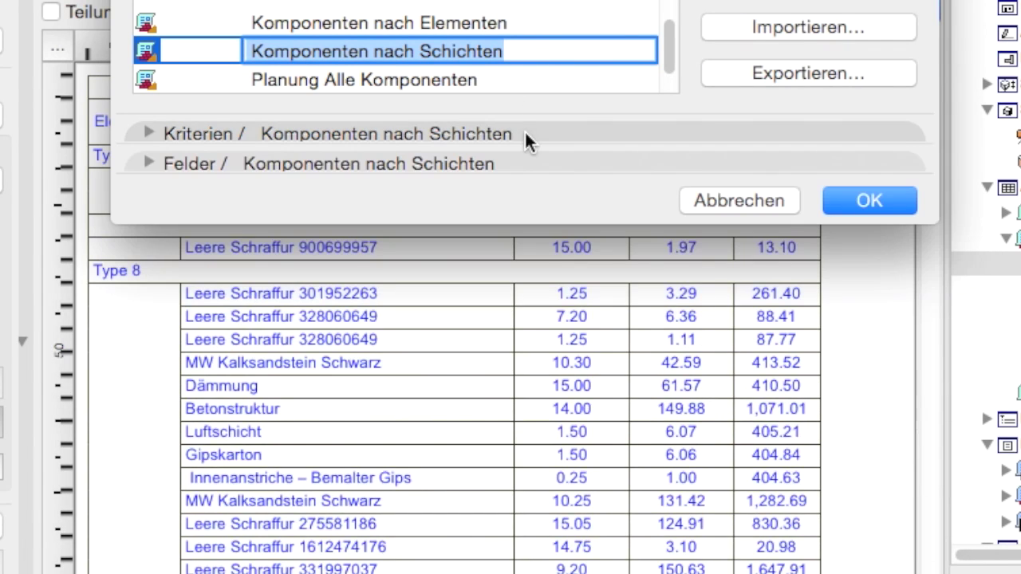
pyautogui.click(506, 164)
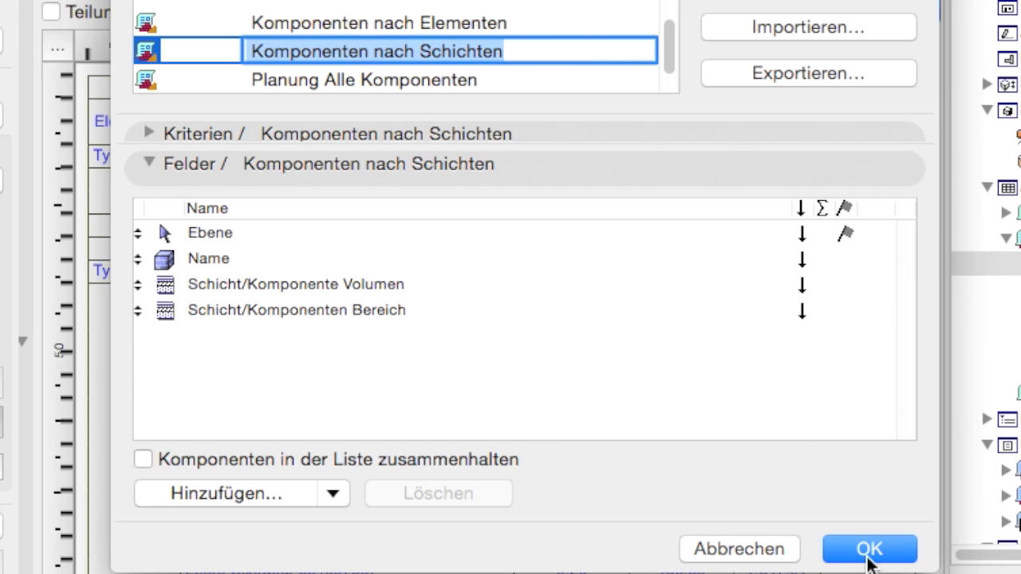
# Confirm the settings to show Komponenten nach Schichten with per-layer volume (m3) and area (m2)
pyautogui.click(869, 550)
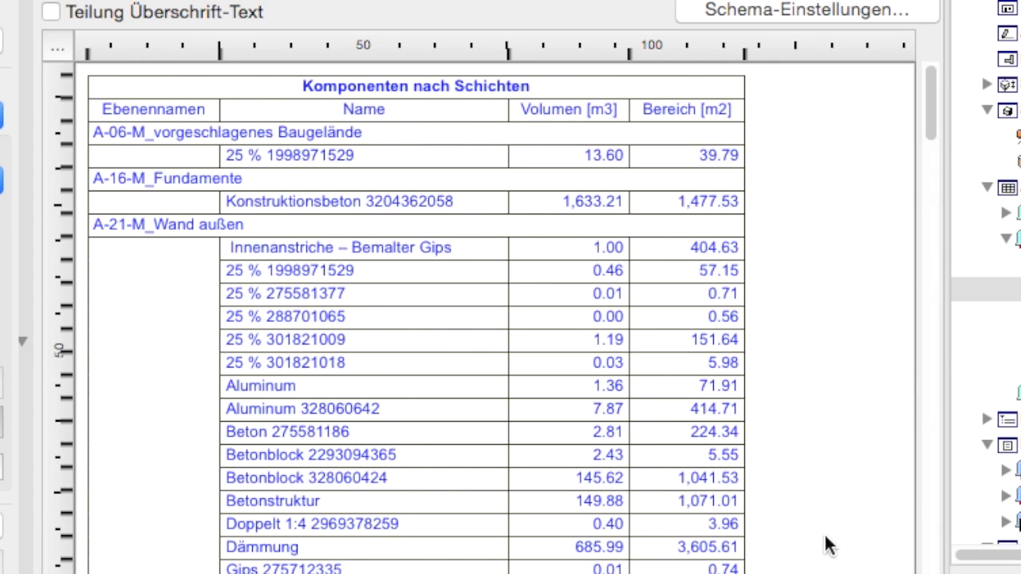